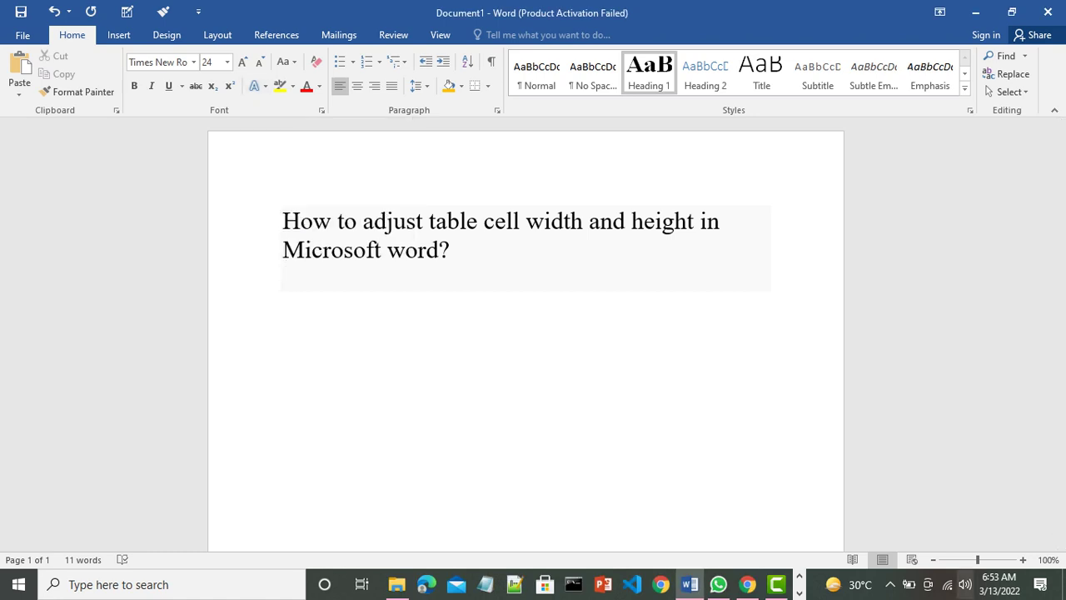
Lower the system speaker volume to 55
click(964, 584)
click(934, 546)
key(Escape)
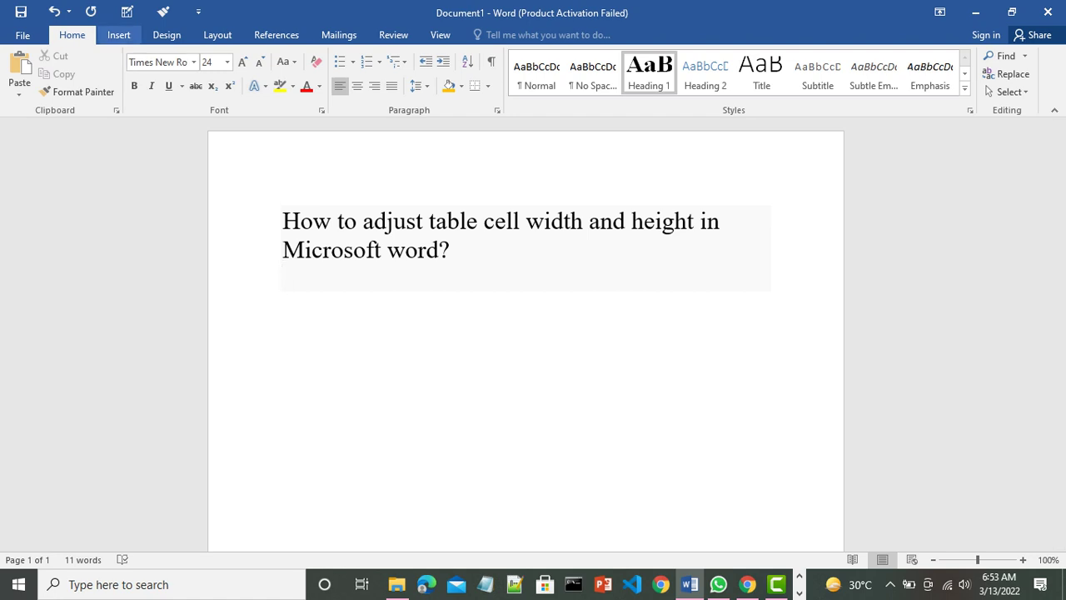
Insert a table with 7 columns and 6 rows beneath the heading
click(118, 34)
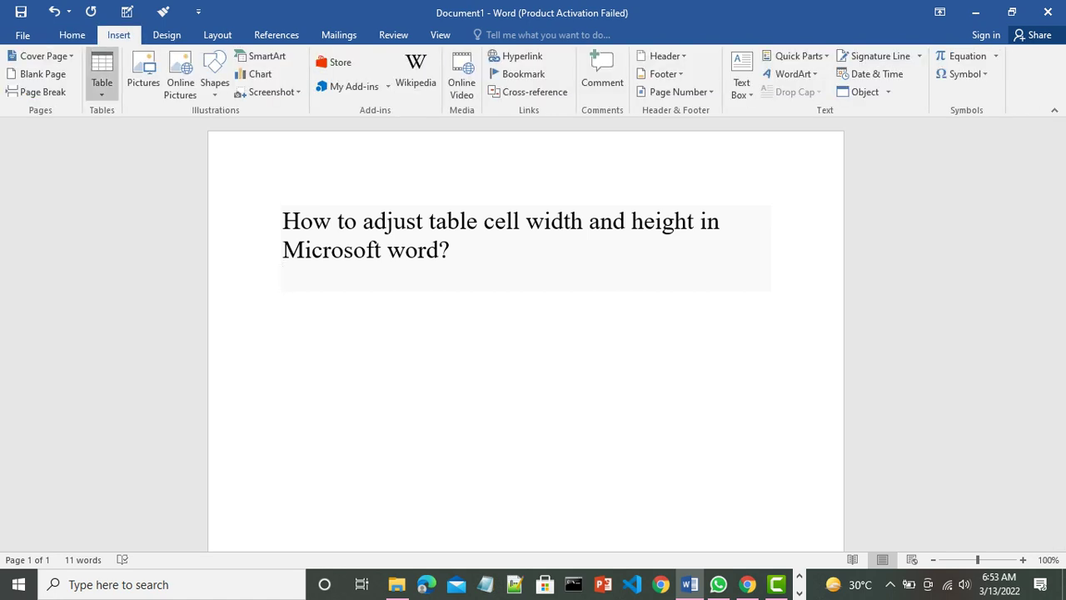
click(102, 83)
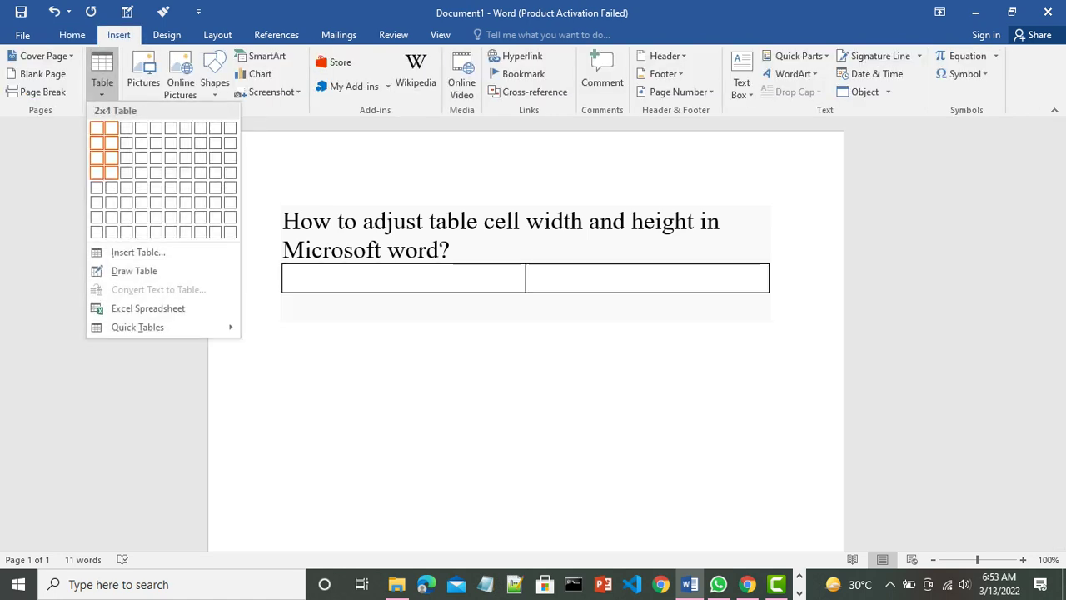
click(138, 252)
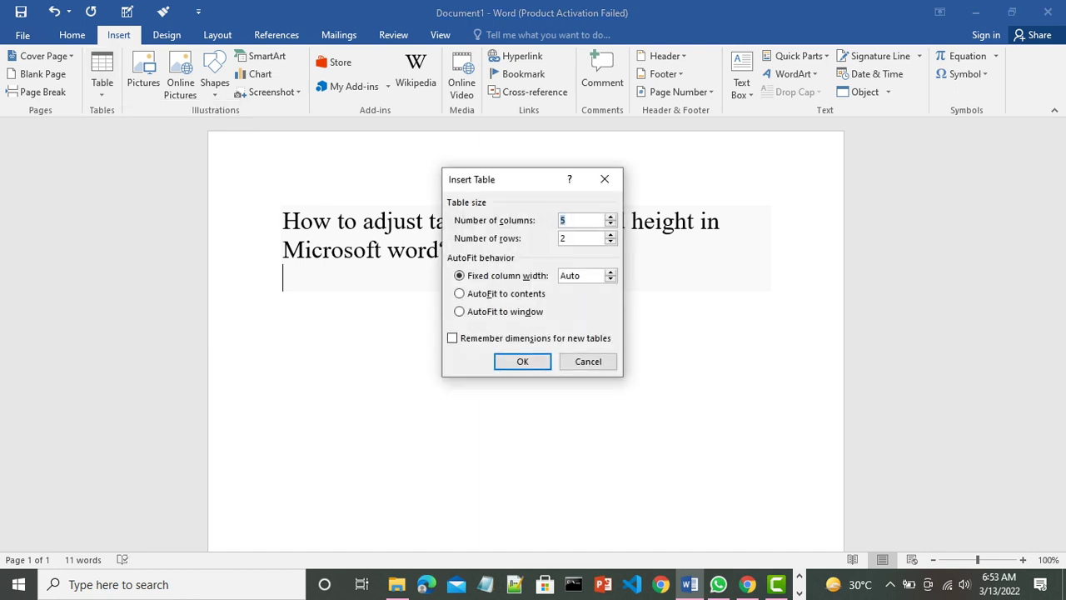
text(6)
key(BackSpace)
text(7)
key(BackSpace)
text(6)
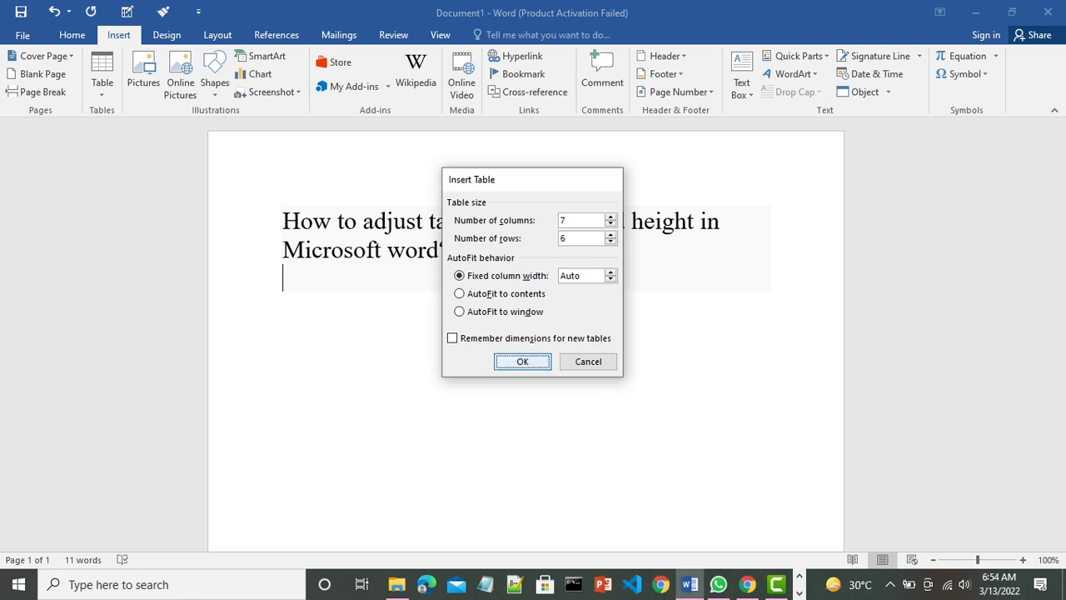
key(Return)
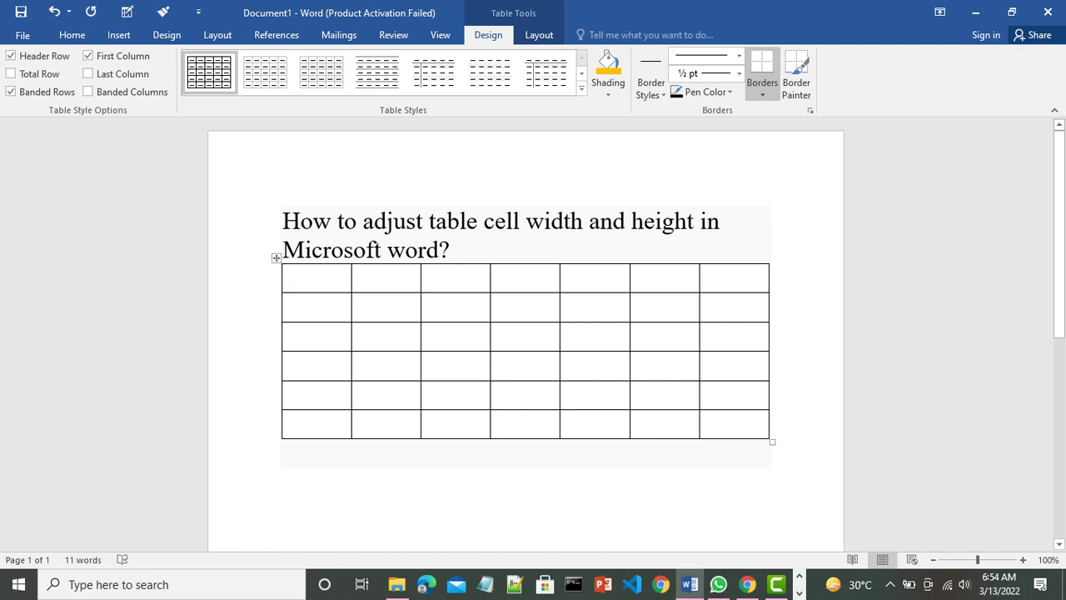
click(450, 250)
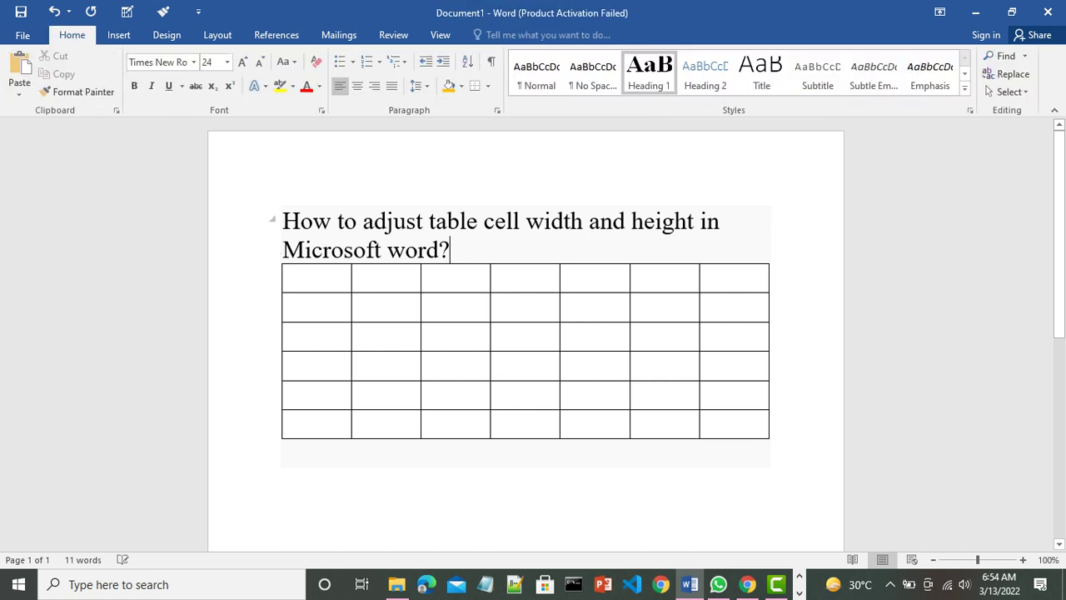
Add an empty line after the 'Microsoft word?' heading, then select the whole table
key(Return)
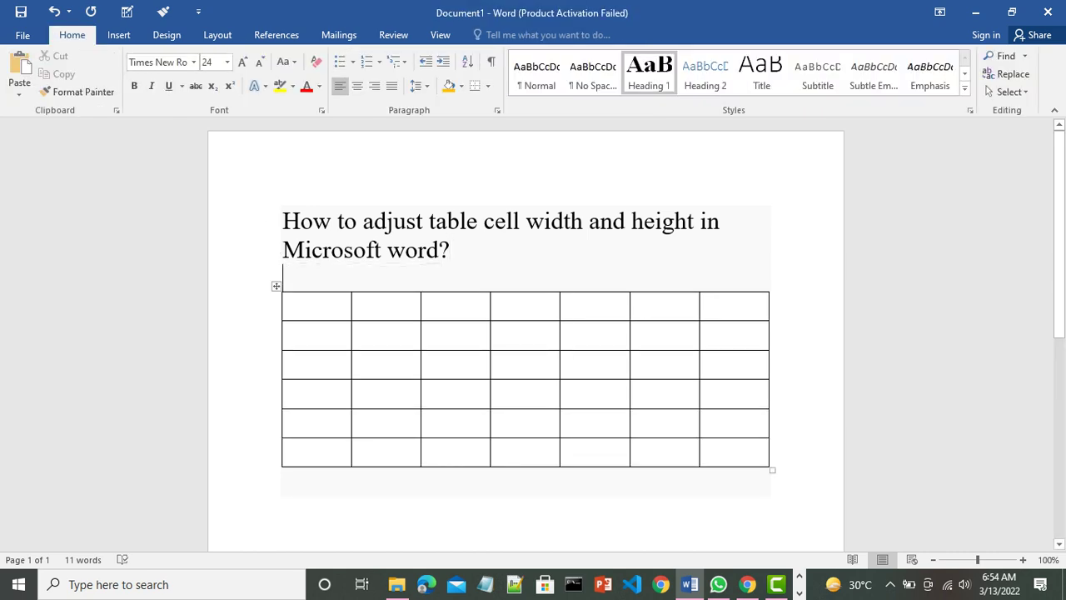
click(299, 306)
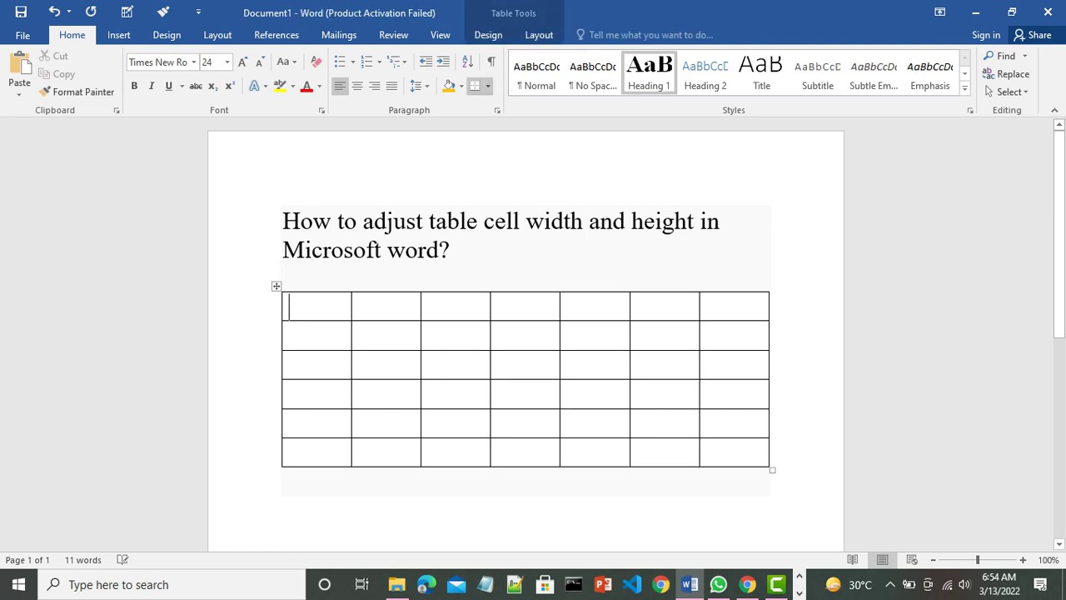
click(366, 306)
click(276, 286)
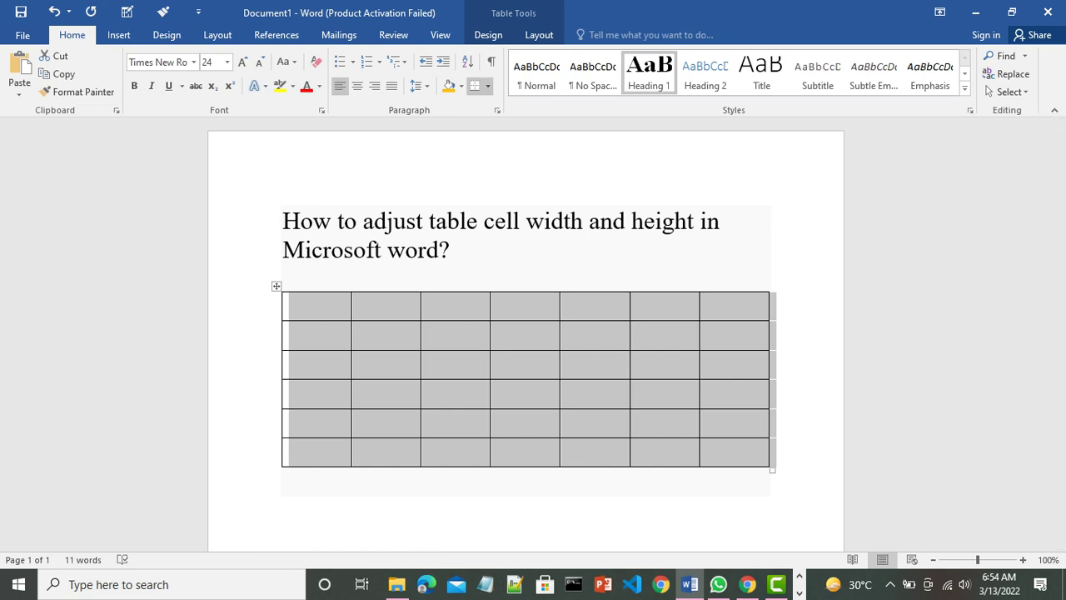
Raise the table's row height step by step up to 0.8"
click(539, 34)
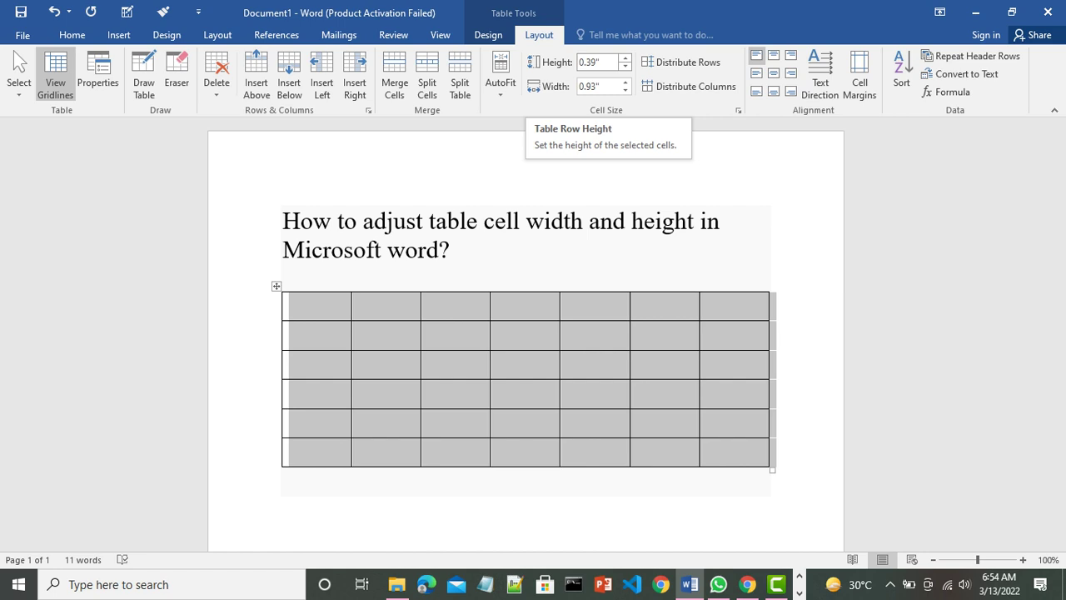
click(624, 57)
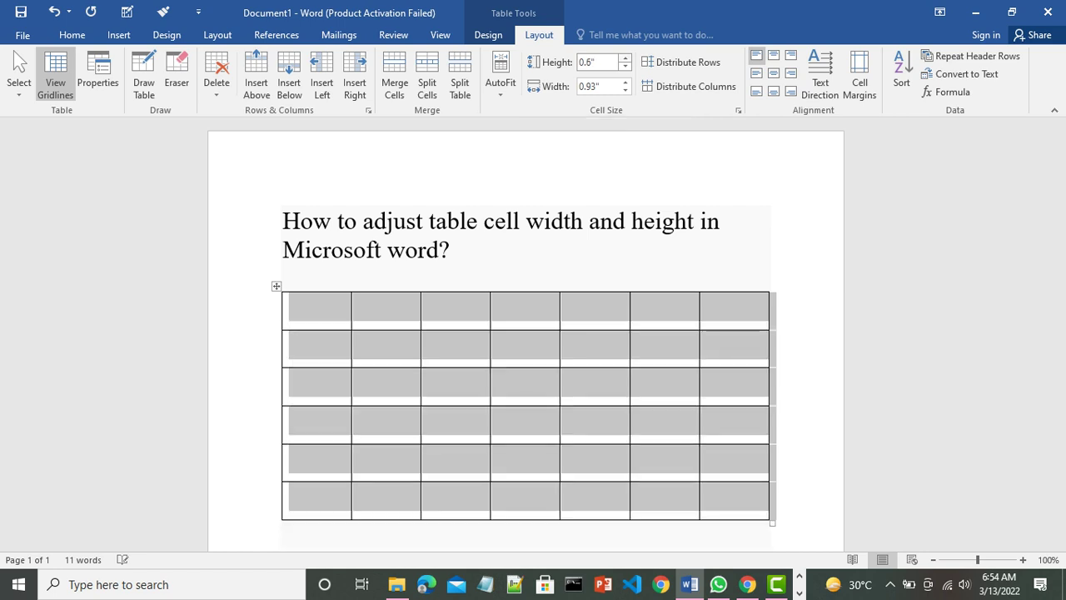
click(624, 57)
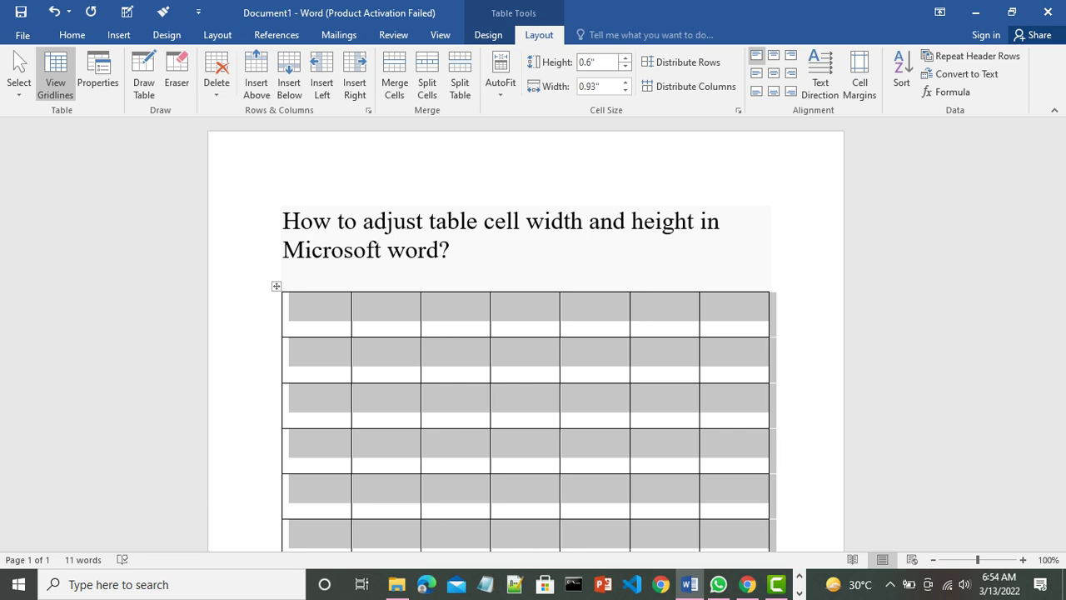
click(625, 57)
click(625, 57)
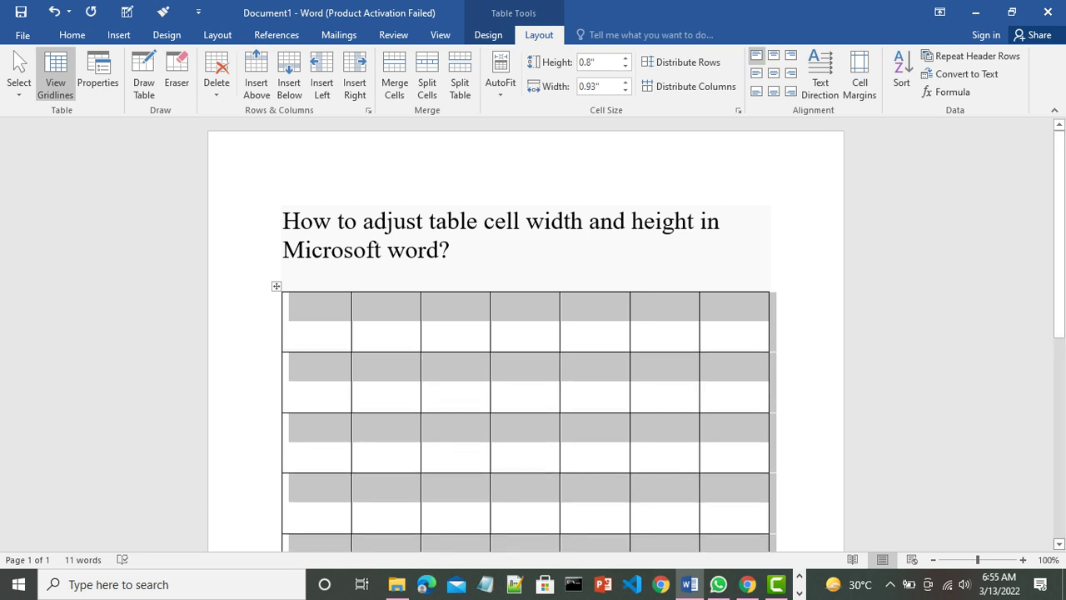
Reduce every row's height back down to 0.2"
scroll(533, 333, down, 1)
scroll(533, 333, down, 1)
scroll(533, 334, down, 1)
scroll(533, 333, down, 1)
scroll(533, 333, down, 1)
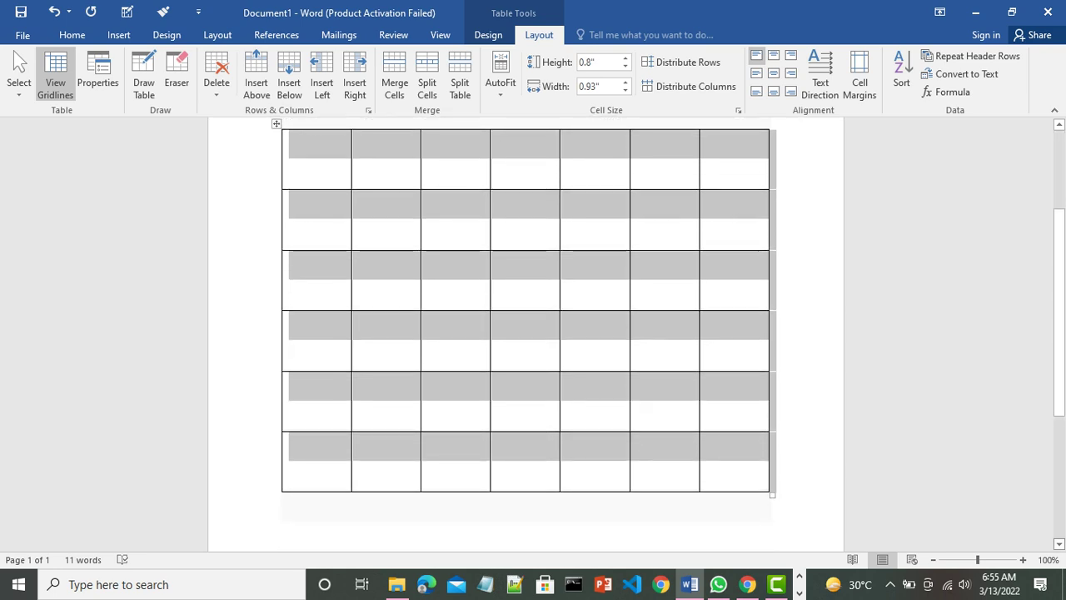
click(1059, 124)
scroll(533, 333, up, 1)
scroll(533, 333, up, 1)
scroll(533, 333, up, 1)
scroll(533, 333, up, 1)
scroll(533, 333, up, 1)
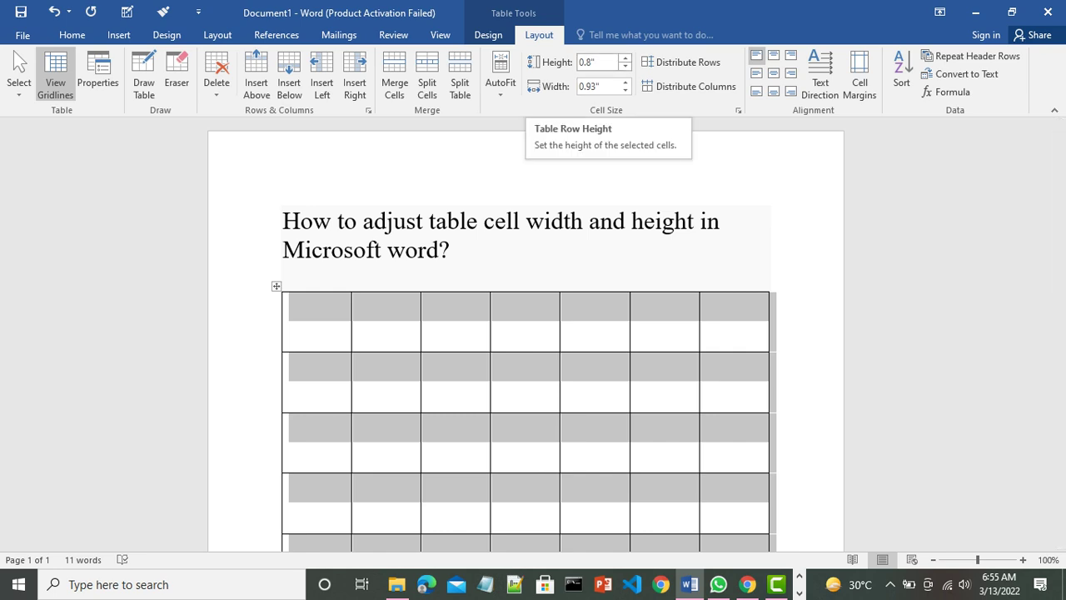
click(624, 66)
click(625, 66)
click(624, 67)
click(624, 67)
click(625, 66)
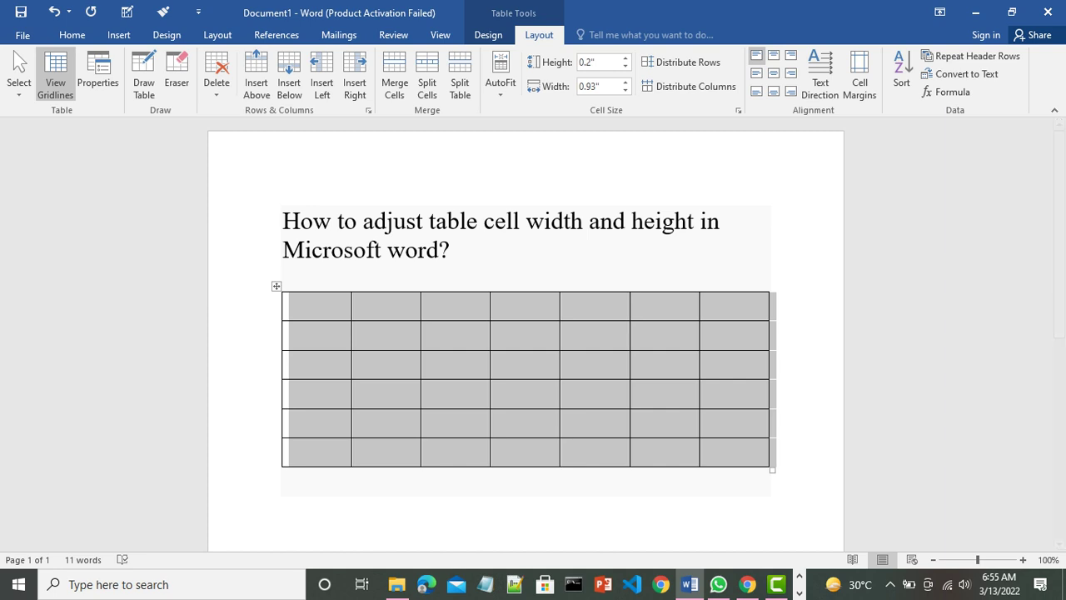
Widen the columns to 1.2", settle on 1" width, then deselect the table
key(Up)
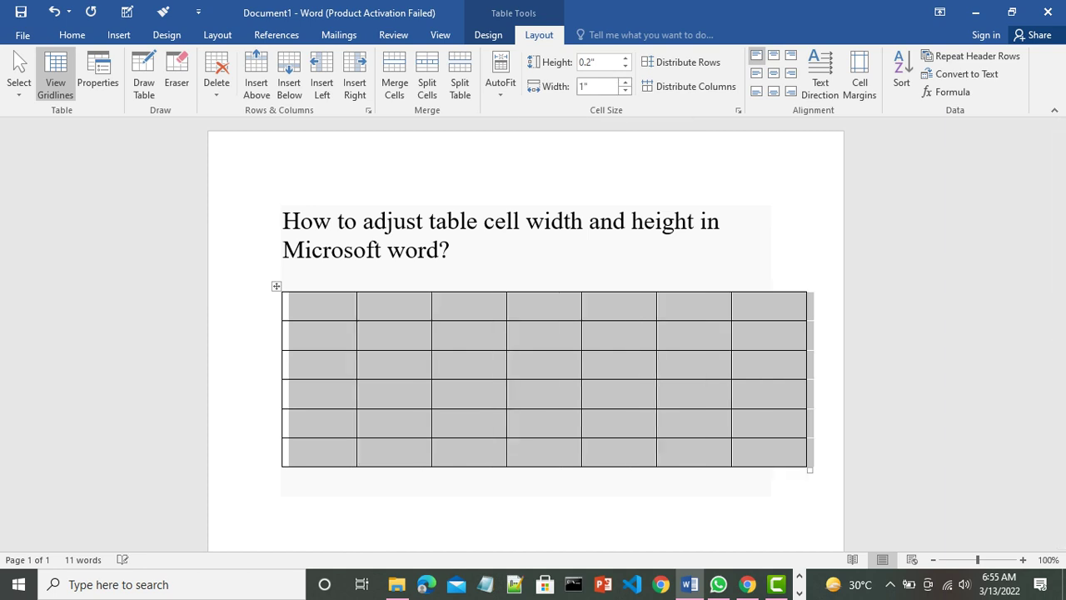
key(Up)
key(Up)
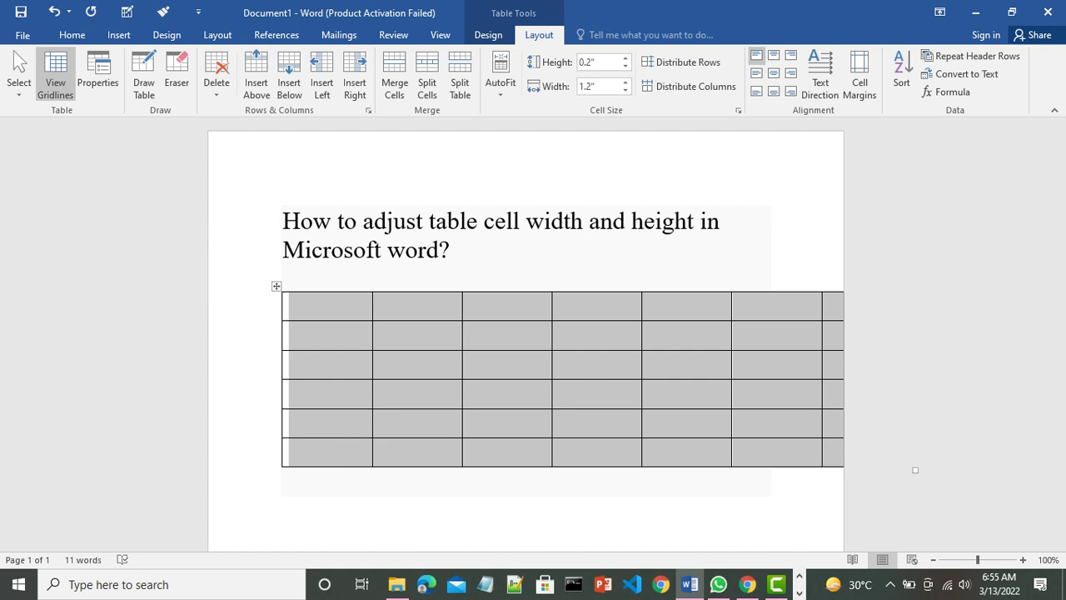
key(Down)
key(Down)
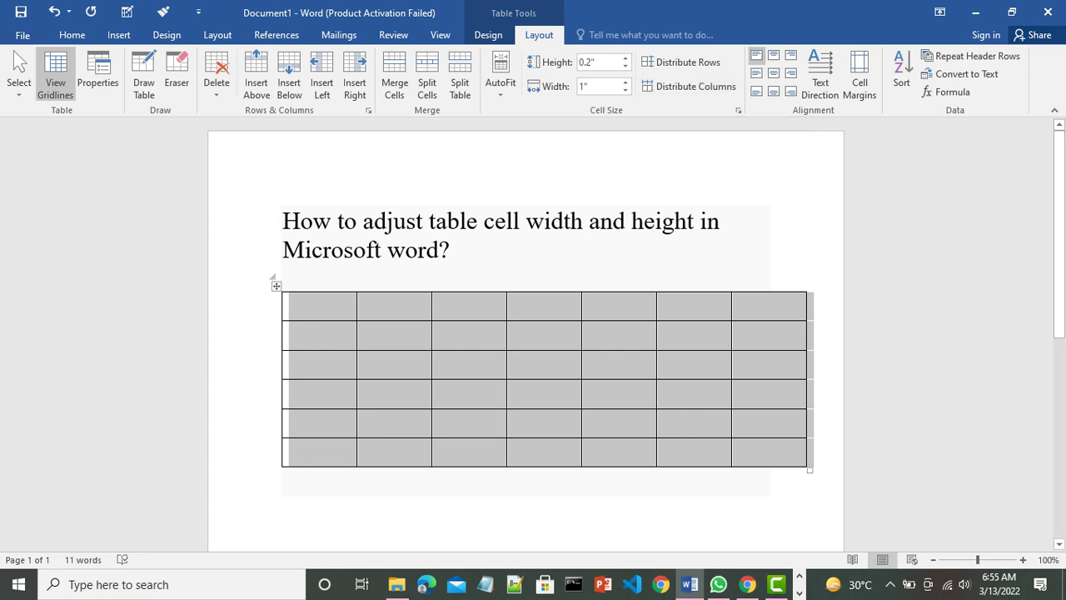
click(450, 250)
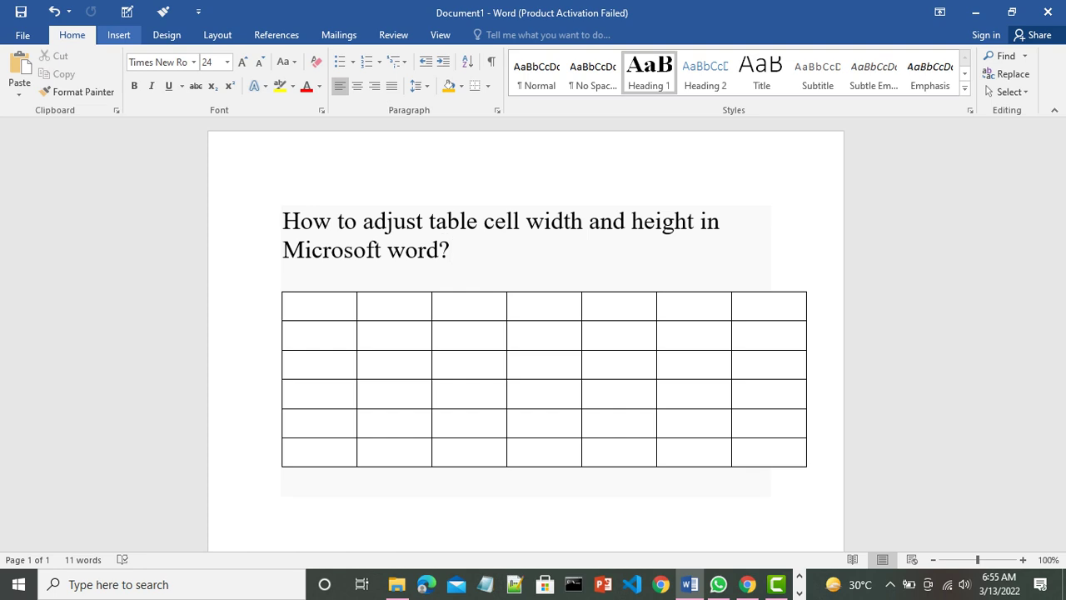
Add empty paragraphs below the first table and bring up the Table insertion options
key(ctrl+End)
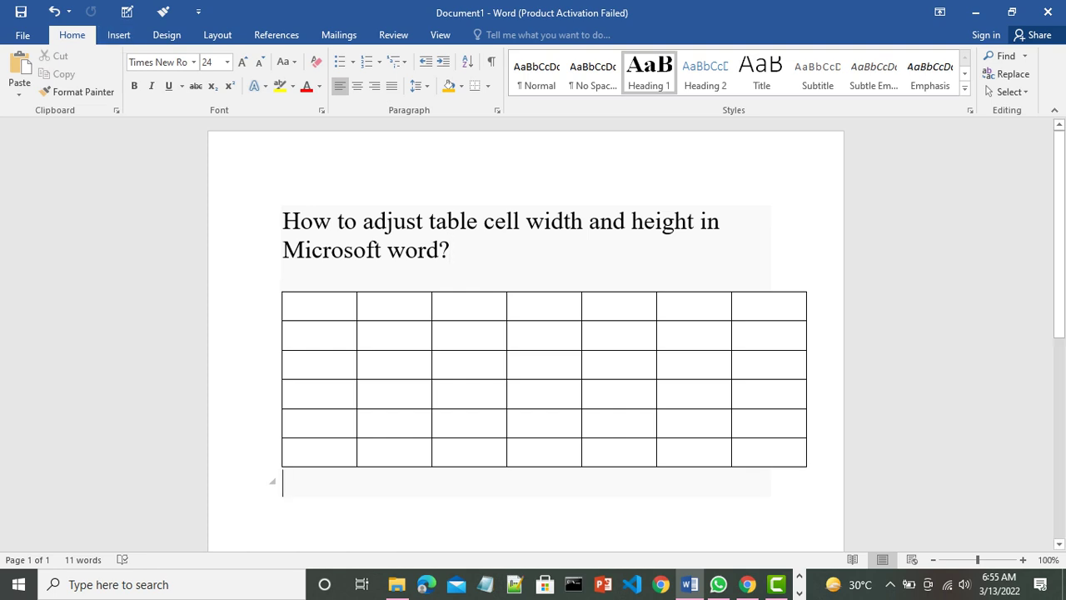
key(Return)
click(118, 34)
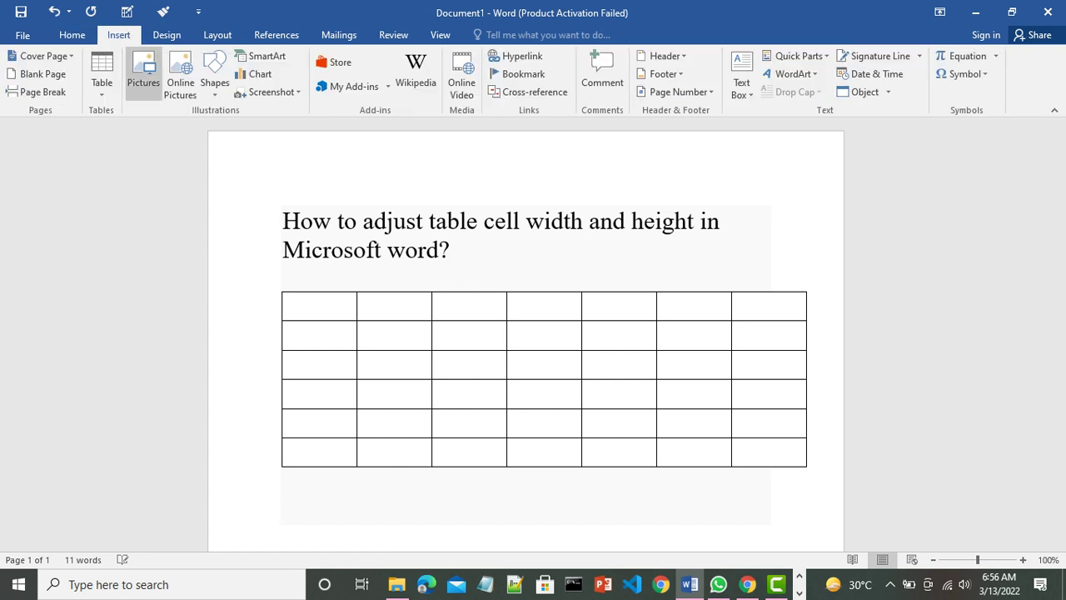
click(101, 75)
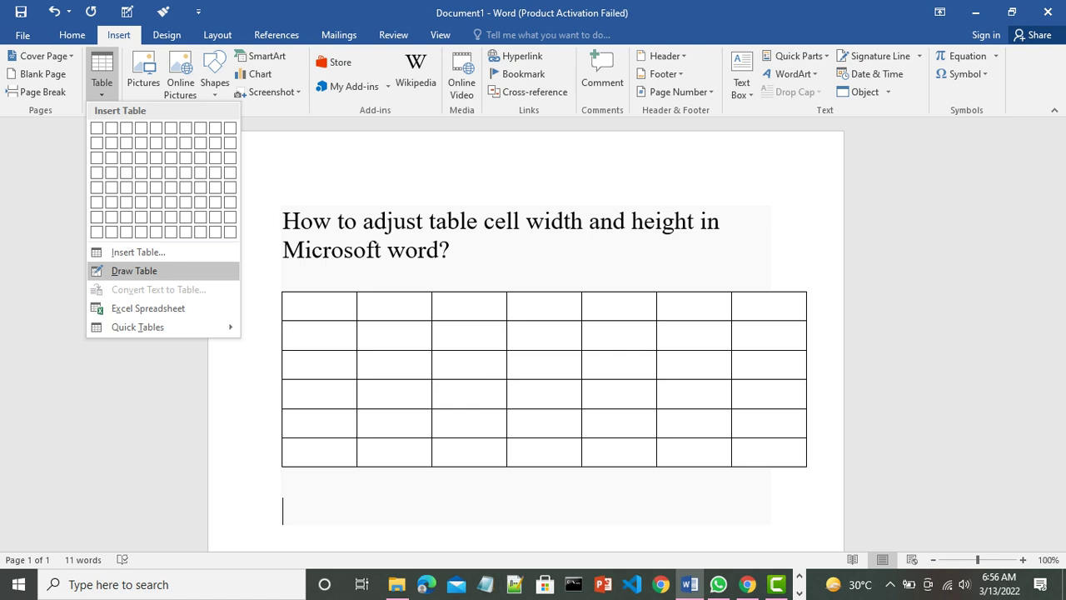
Choose Draw Table and drag out a new table's outer border below the first table
click(134, 270)
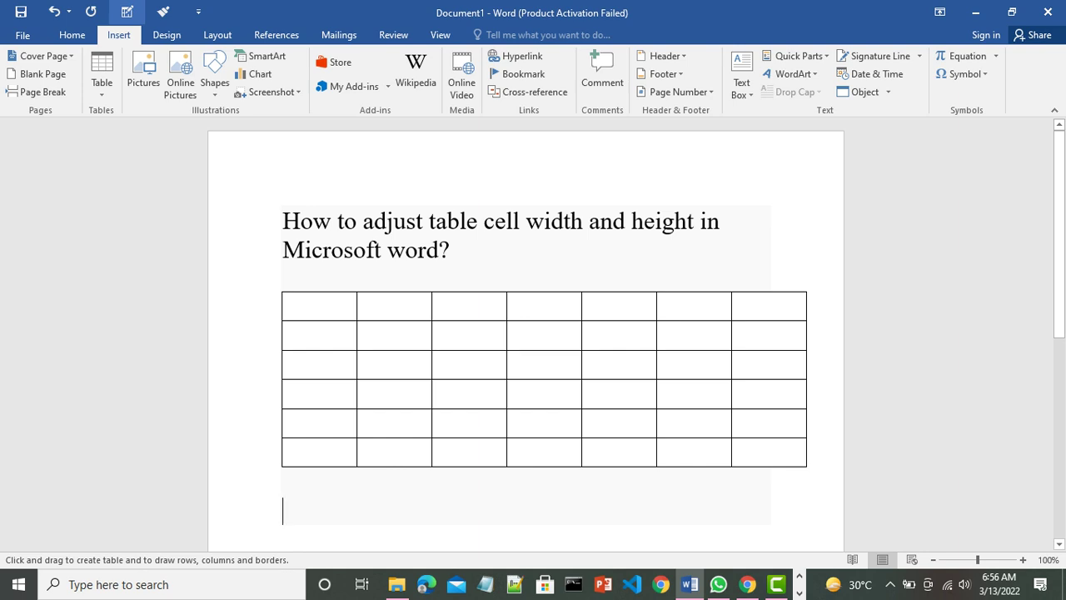
scroll(533, 333, down, 2)
scroll(533, 334, down, 3)
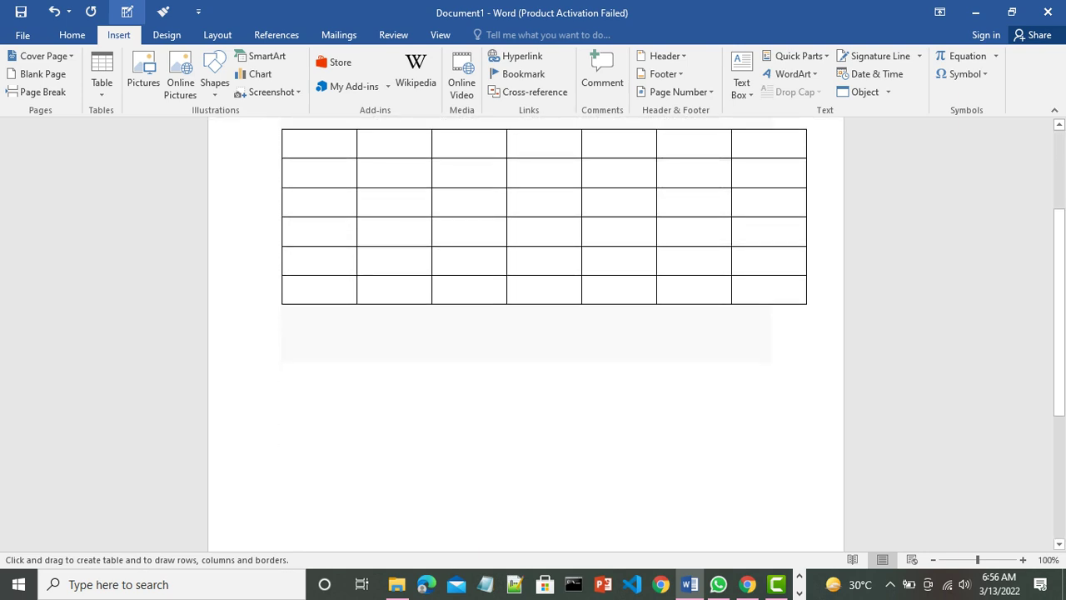
drag(300, 337, 657, 484)
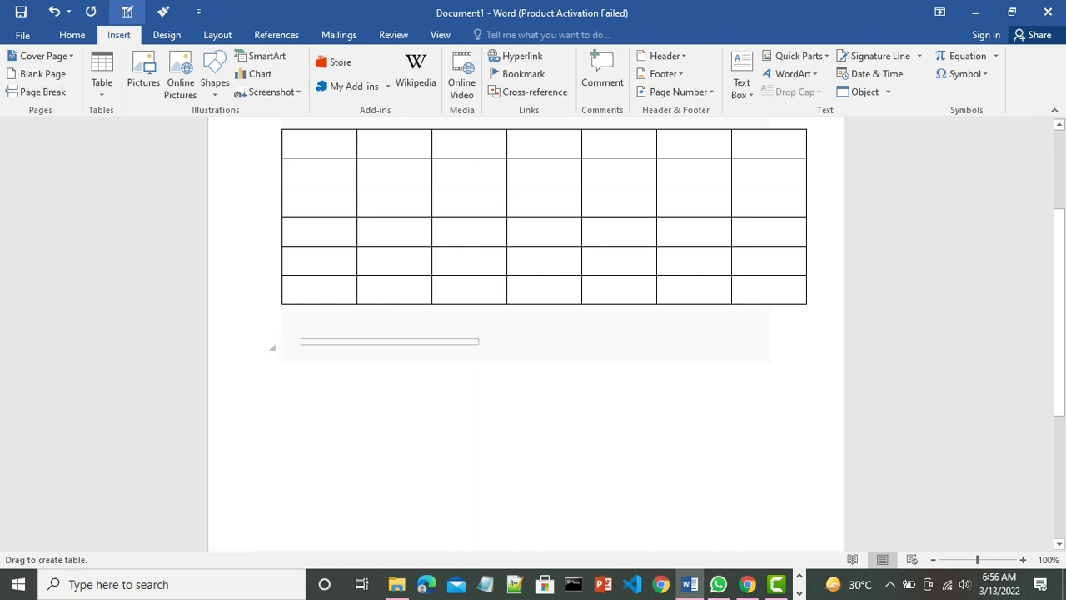
drag(300, 338, 677, 506)
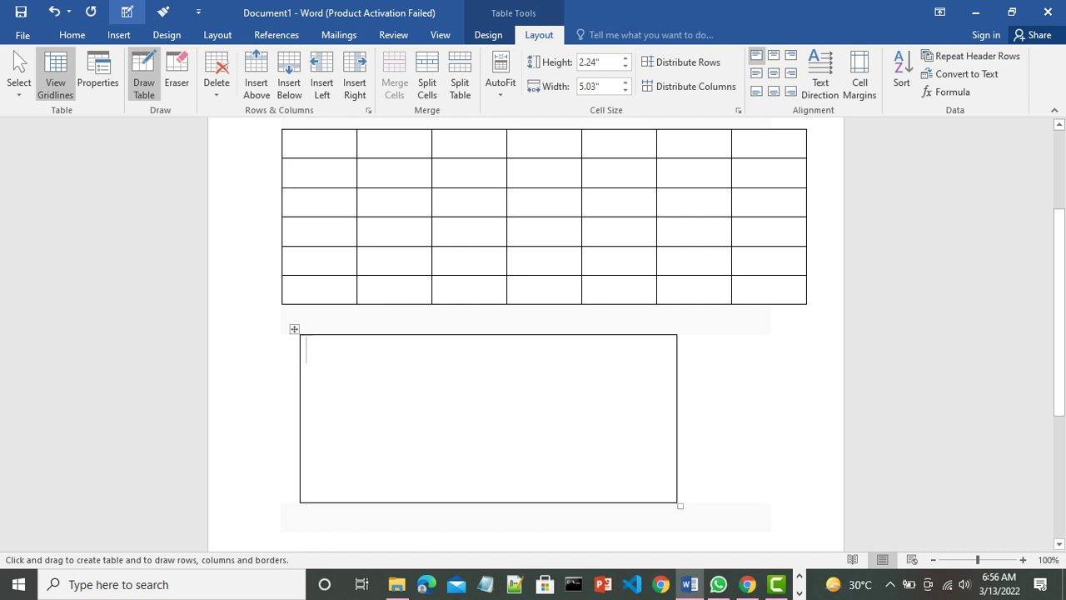
Draw vertical and horizontal borders inside it to create uneven, subdivided cells
drag(362, 341, 362, 466)
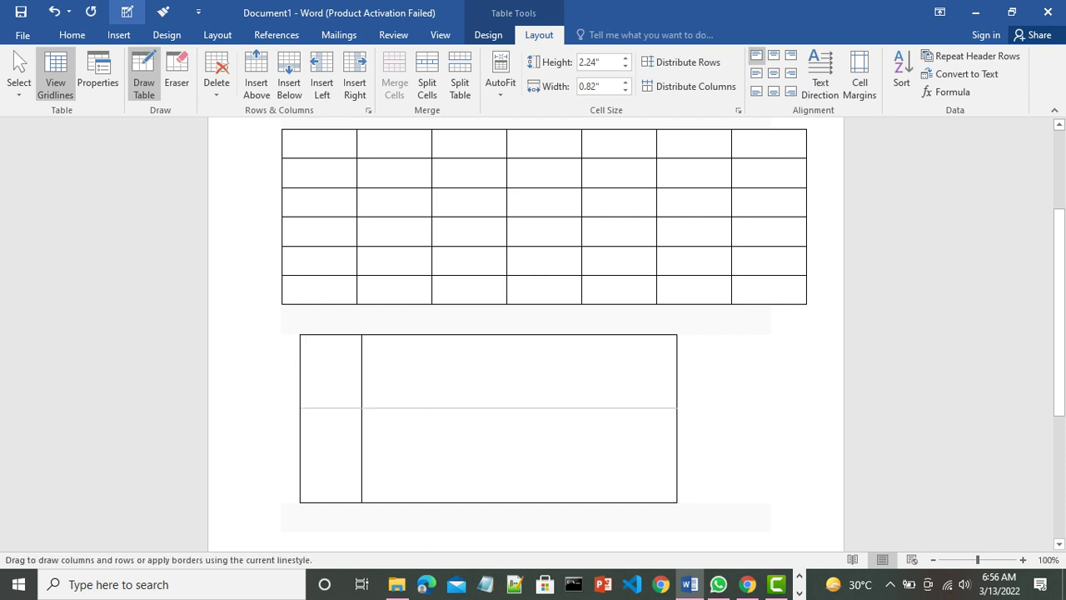
drag(301, 408, 676, 408)
drag(301, 369, 676, 370)
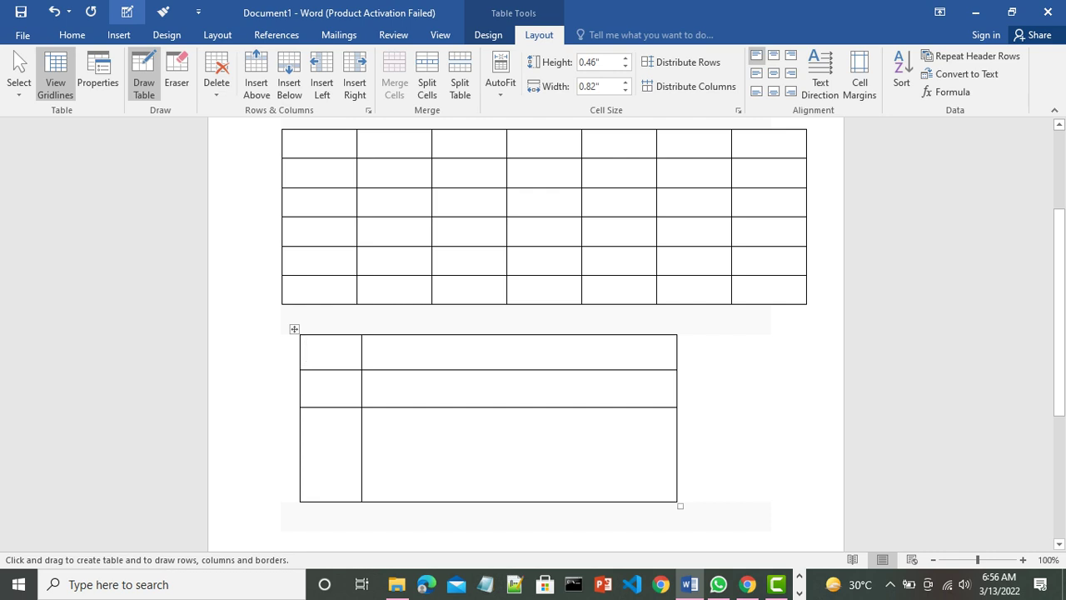
drag(432, 350, 432, 466)
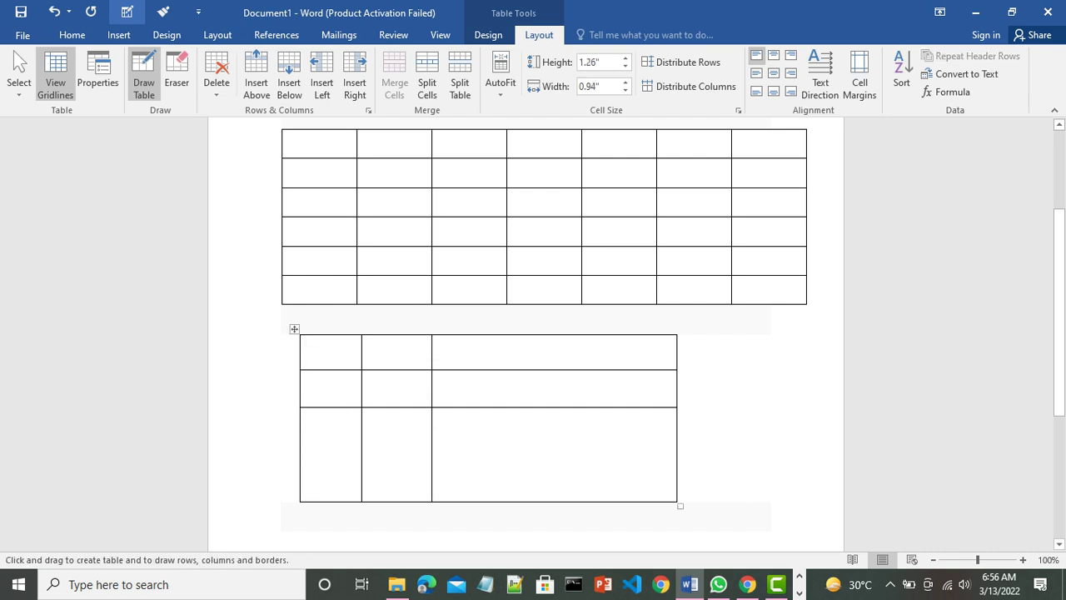
drag(367, 449, 676, 449)
drag(396, 408, 396, 500)
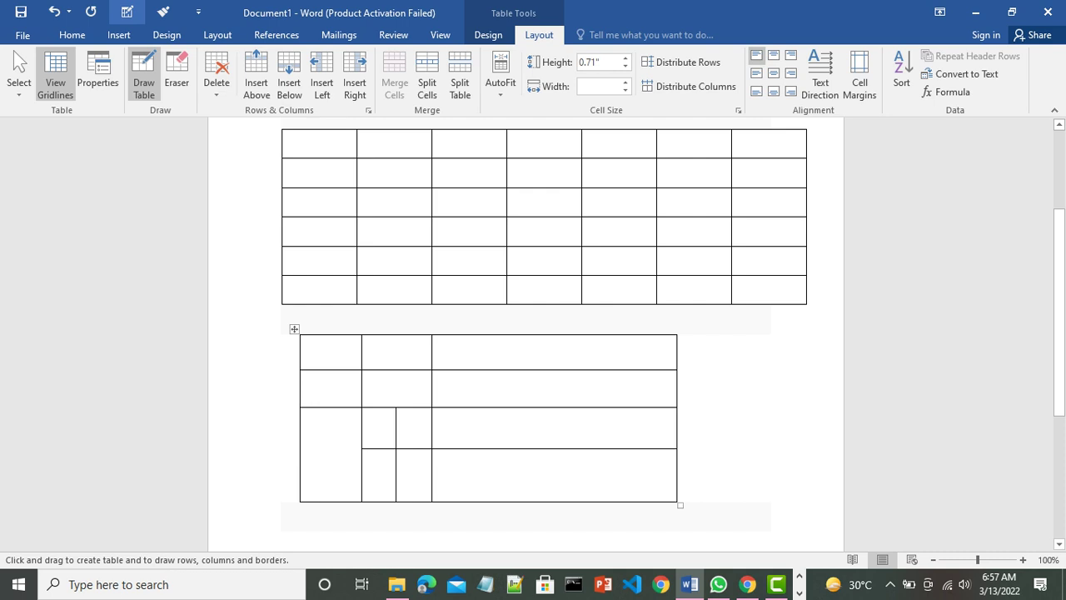
drag(302, 474, 677, 475)
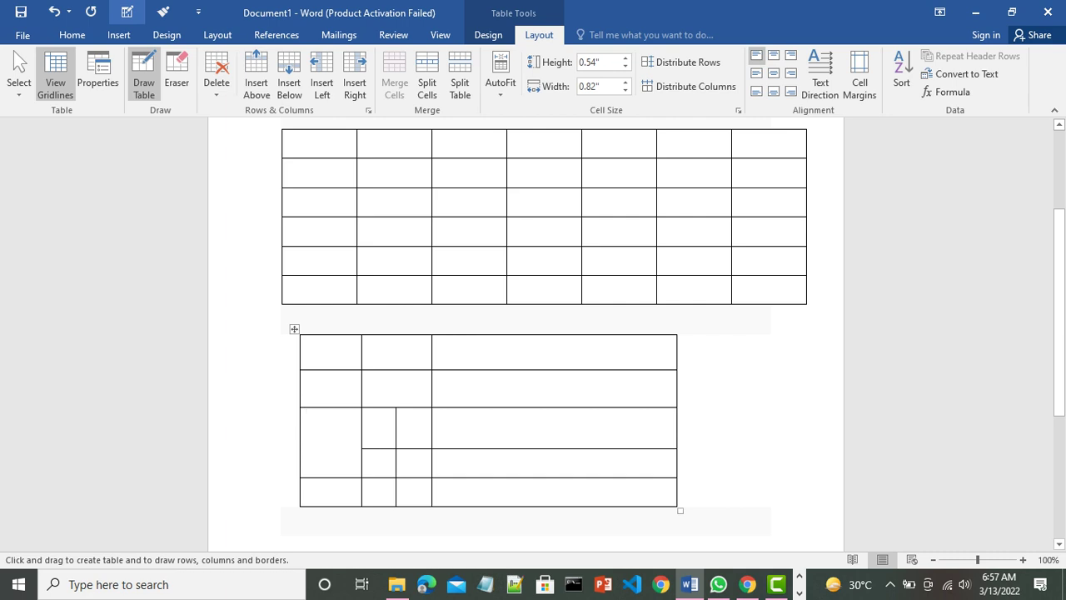
drag(301, 389, 677, 389)
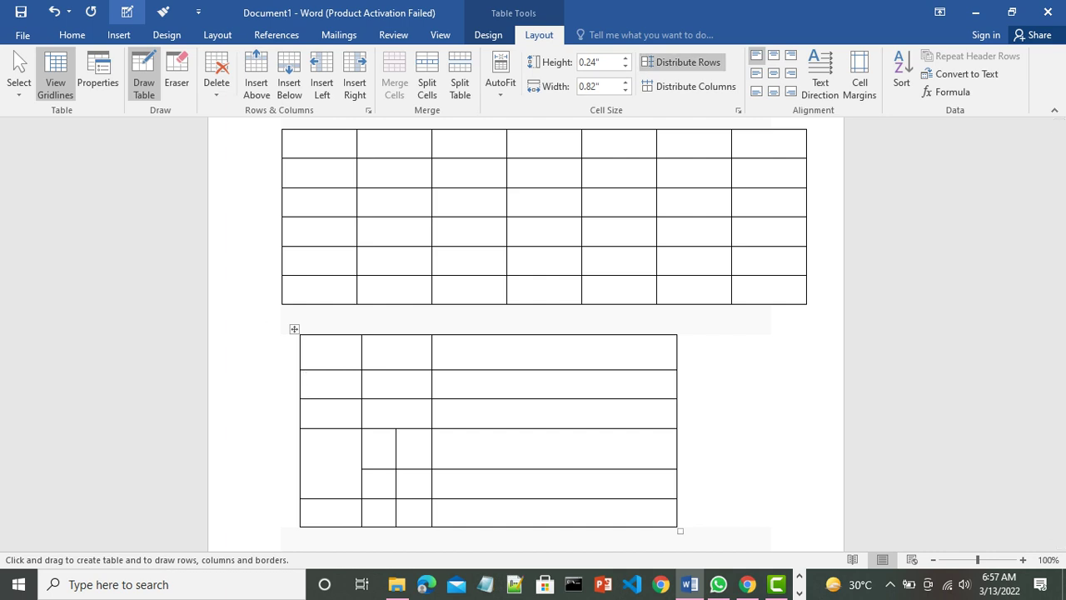
Distribute the hand-drawn table's rows evenly to 0.42", dismissing the Distribute Columns error
click(682, 63)
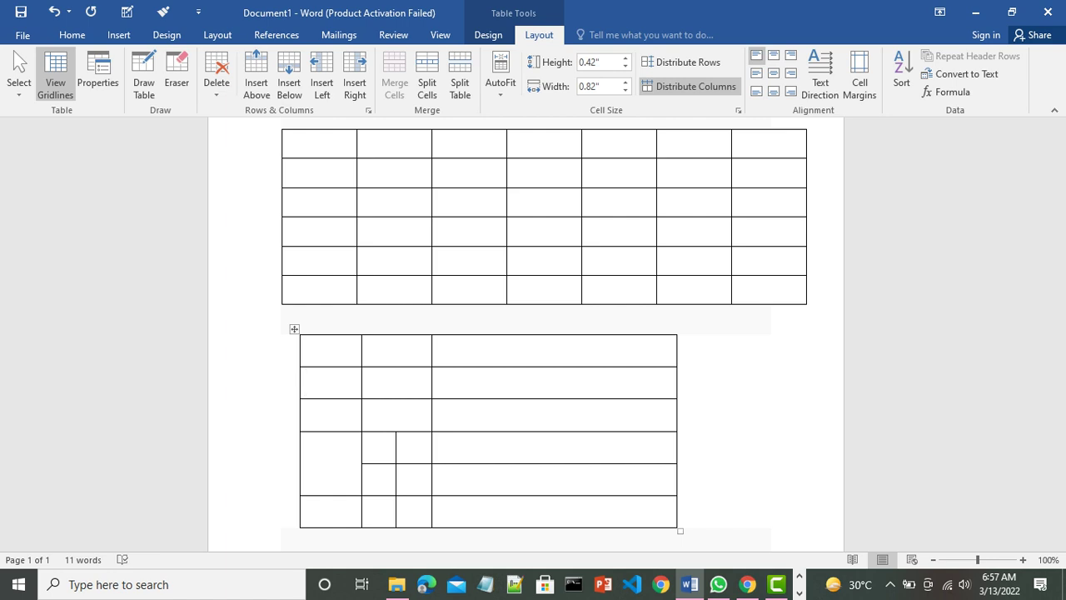
click(688, 86)
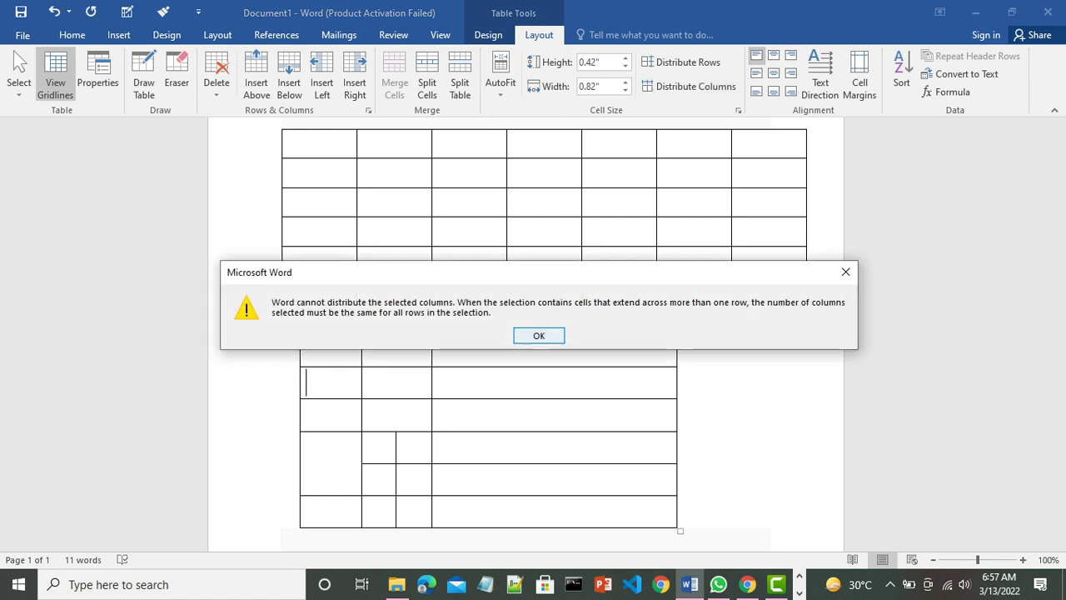
click(539, 335)
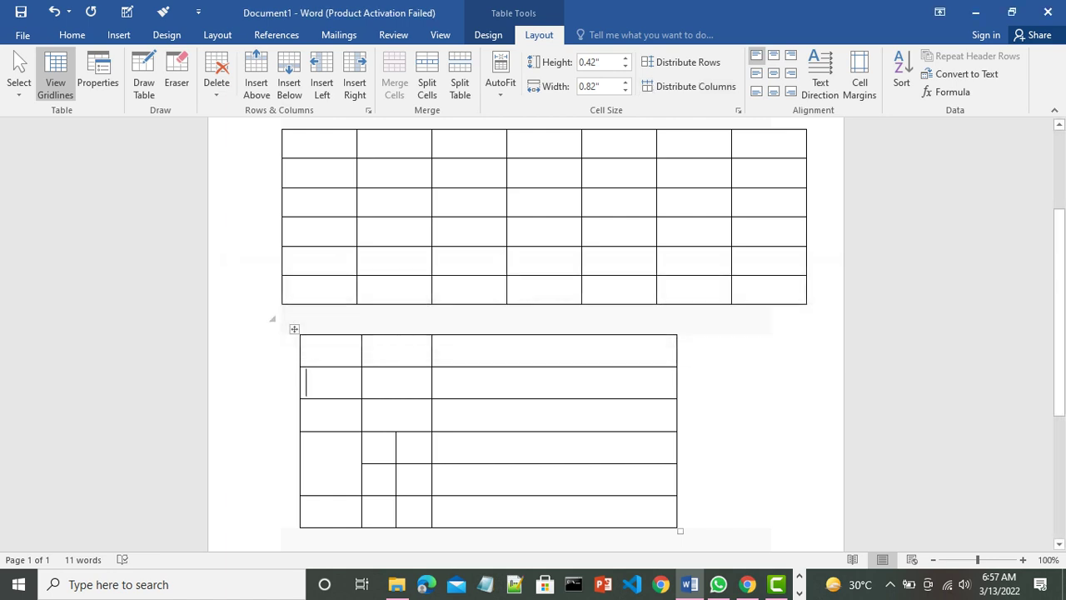
click(294, 329)
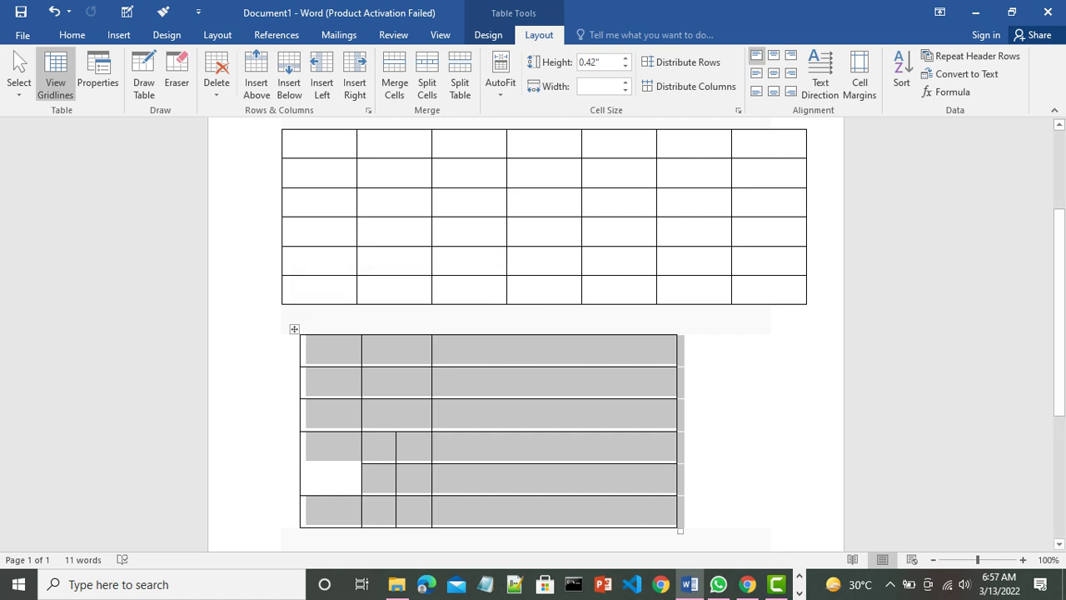
click(681, 62)
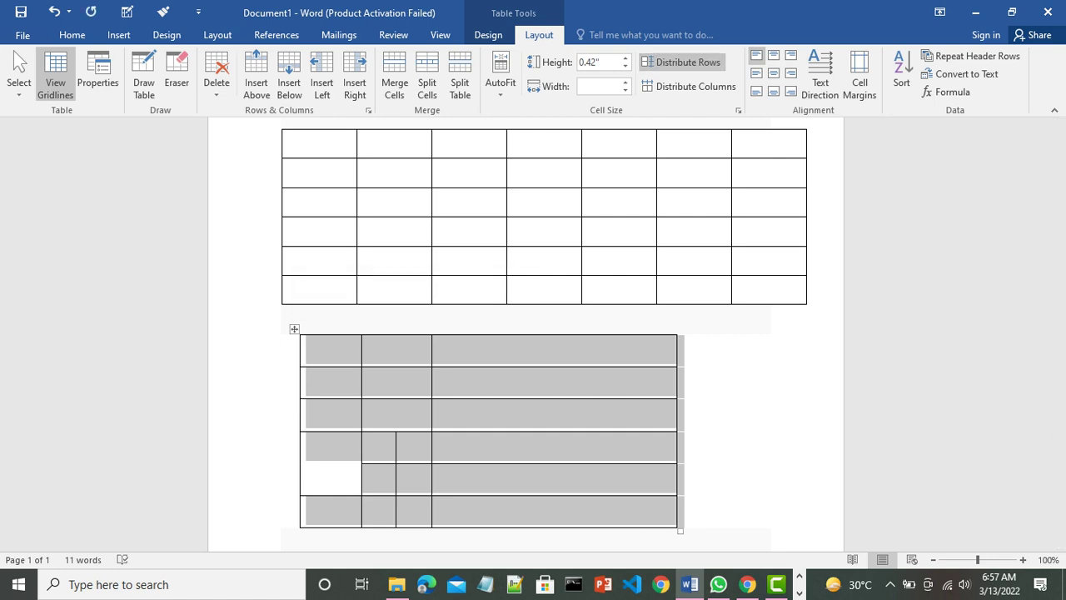
click(688, 85)
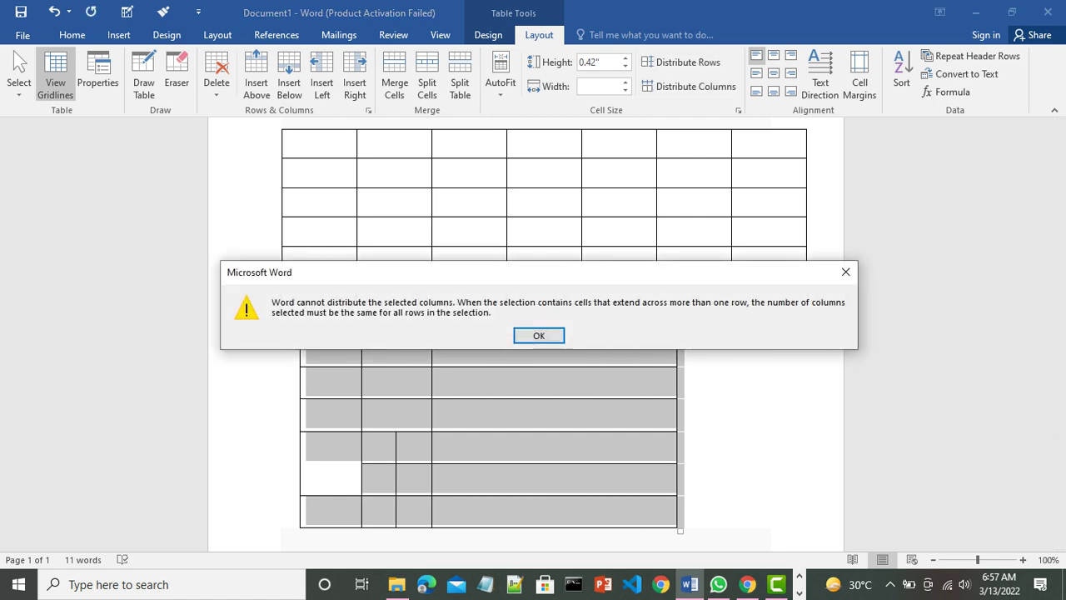
key(Return)
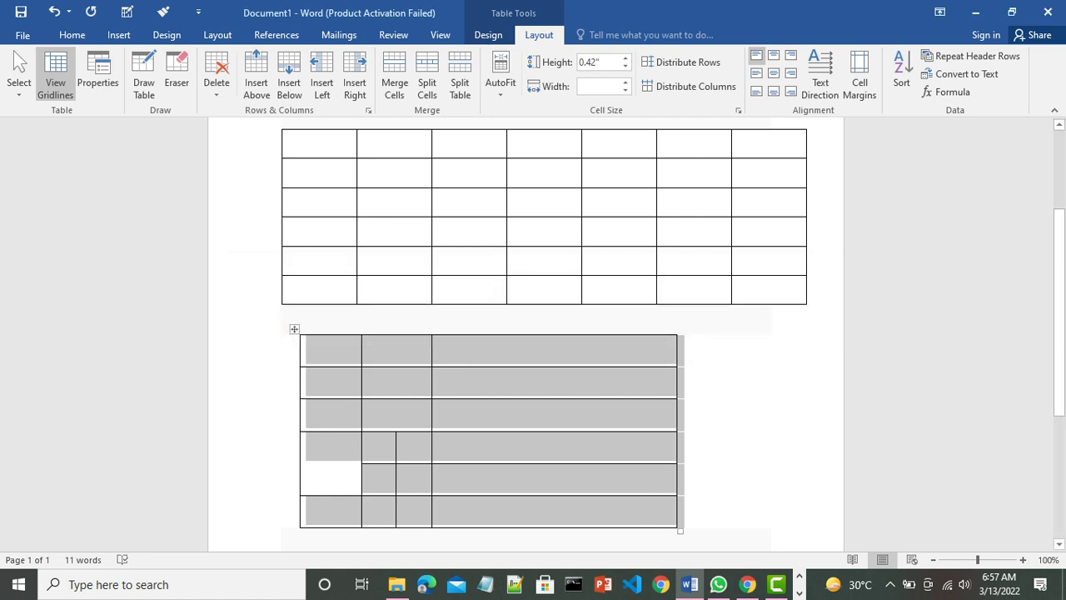
click(436, 447)
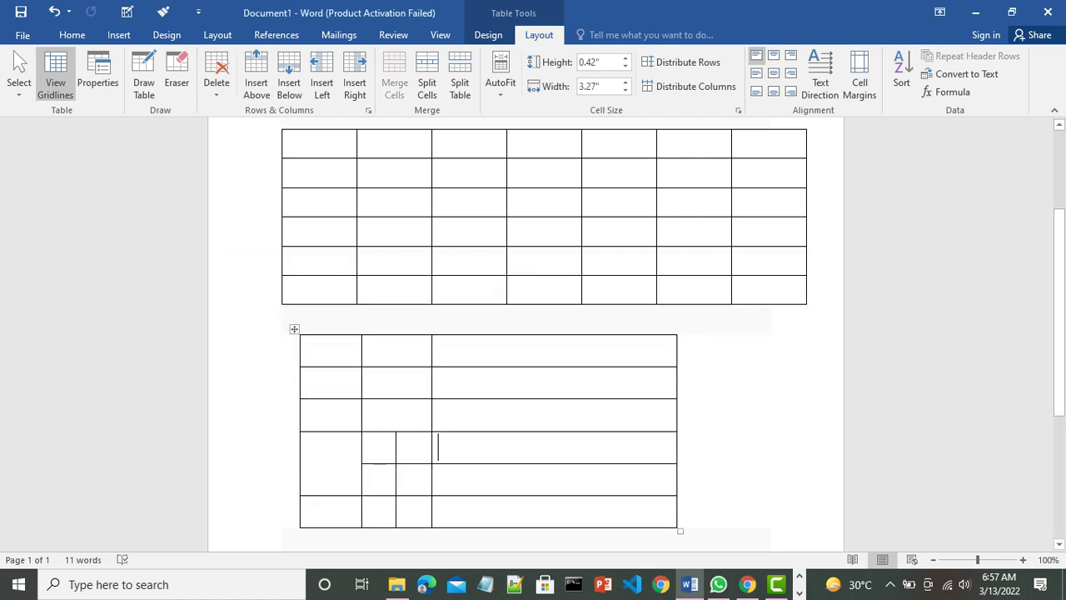